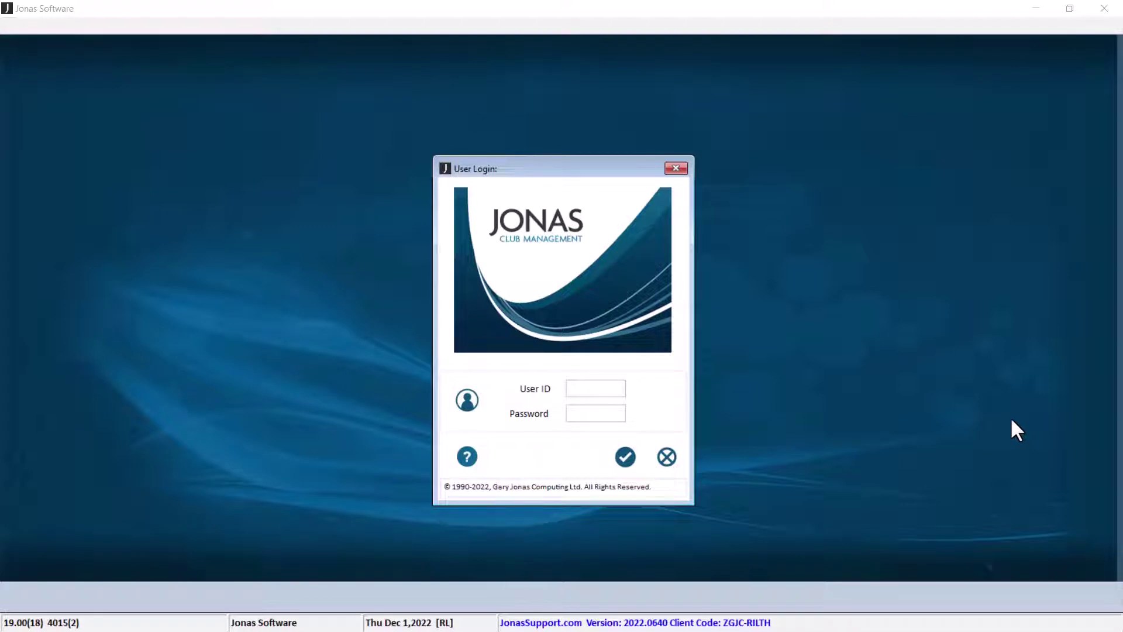
Log in to Jonas Club Management with the user ID and password.
left_click(597, 390)
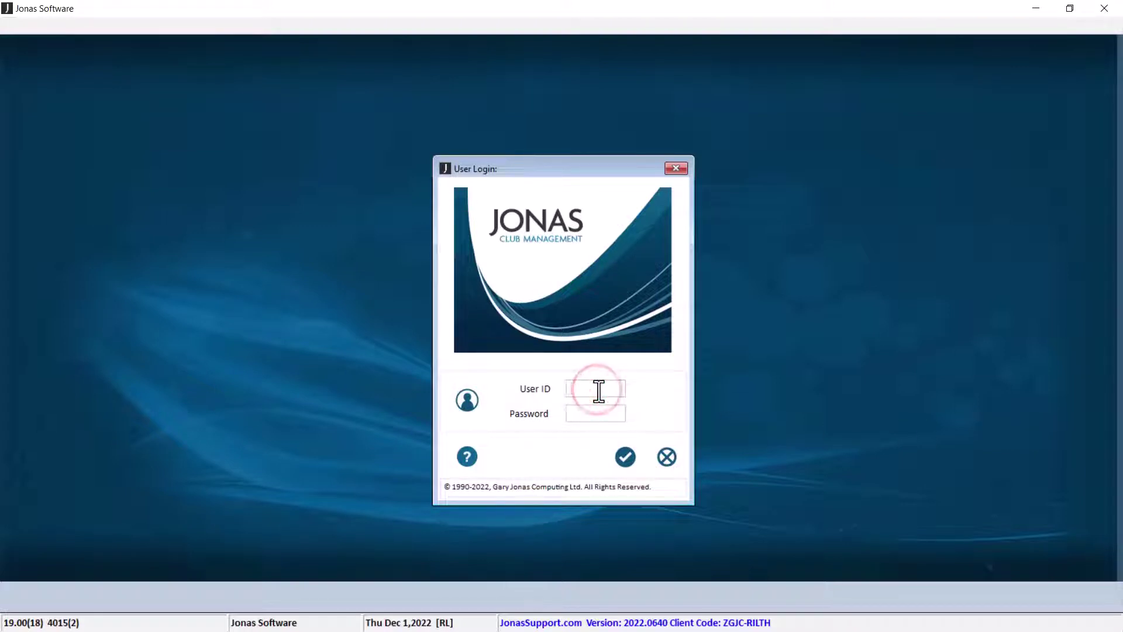
type("DIGITAL")
key("Return")
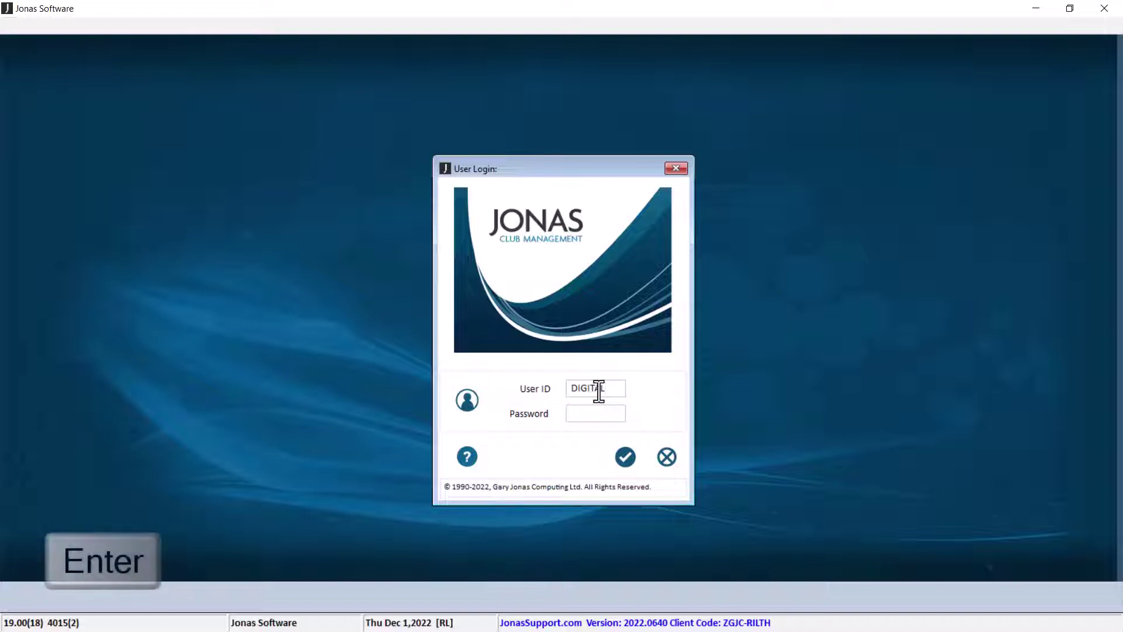
key("Return")
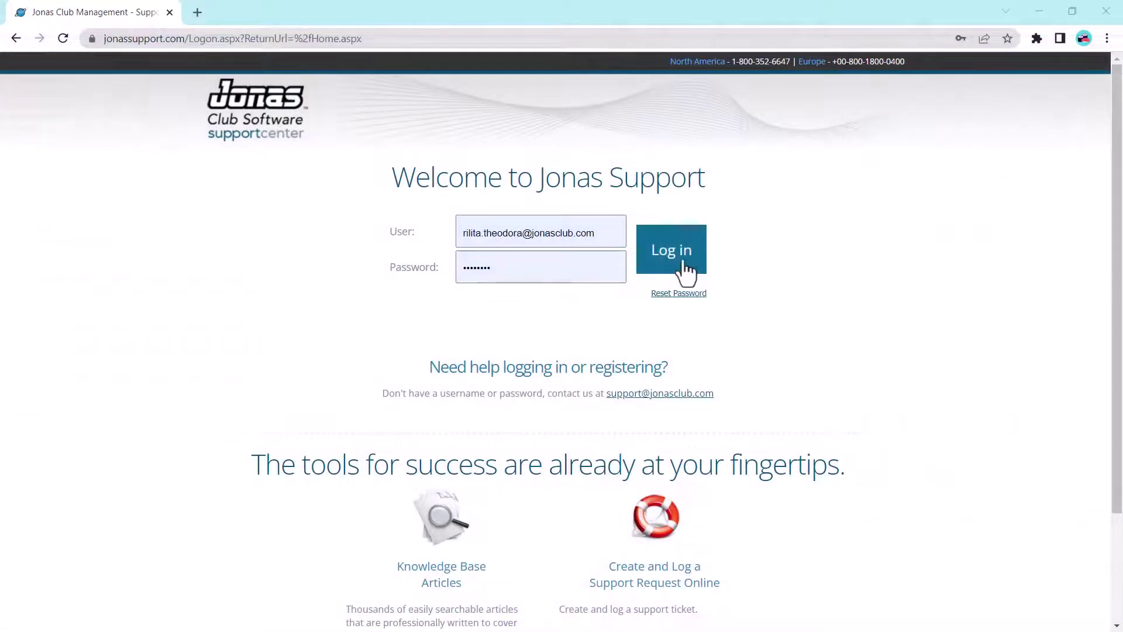
Sign in to the Jonas Support portal and scroll through the Product Updates page.
left_click(685, 272)
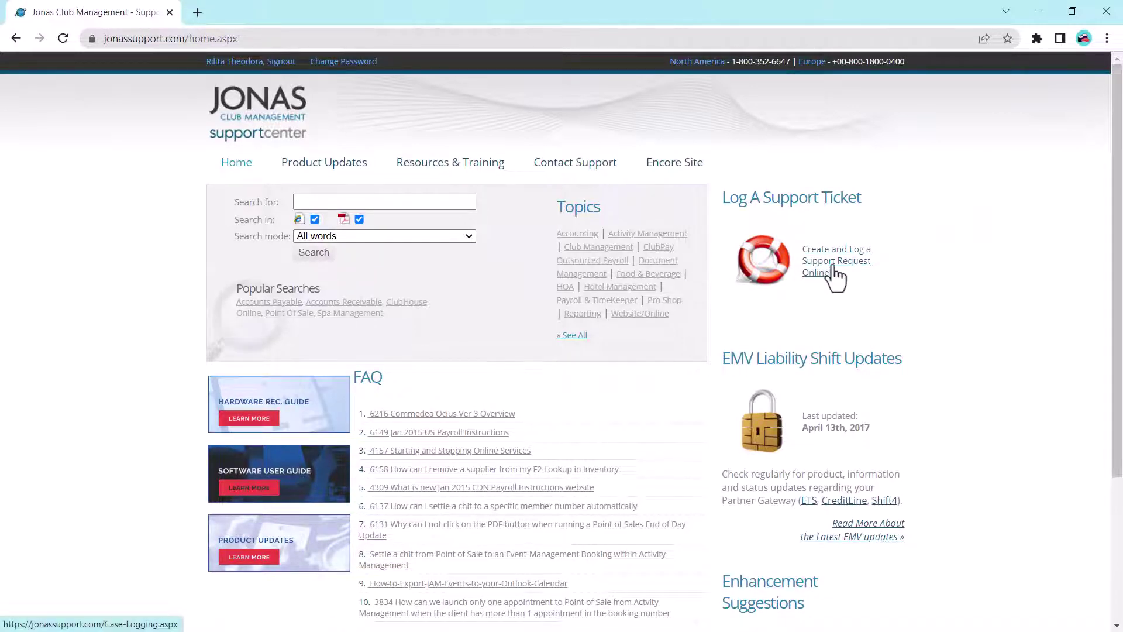
left_click(345, 170)
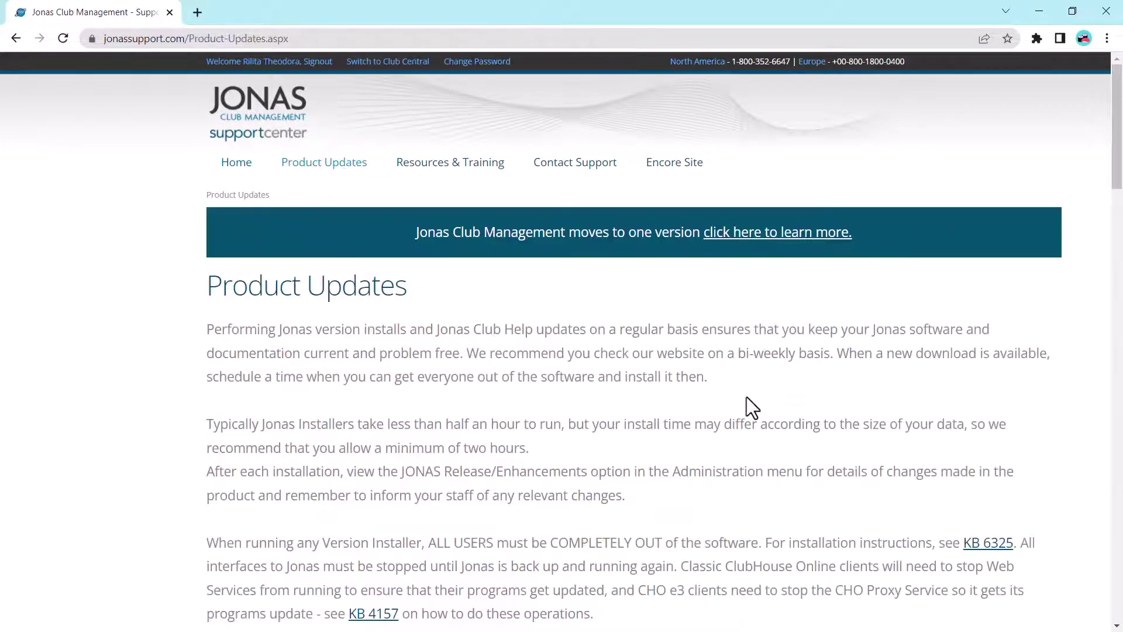
scroll(747, 404, "down", 10)
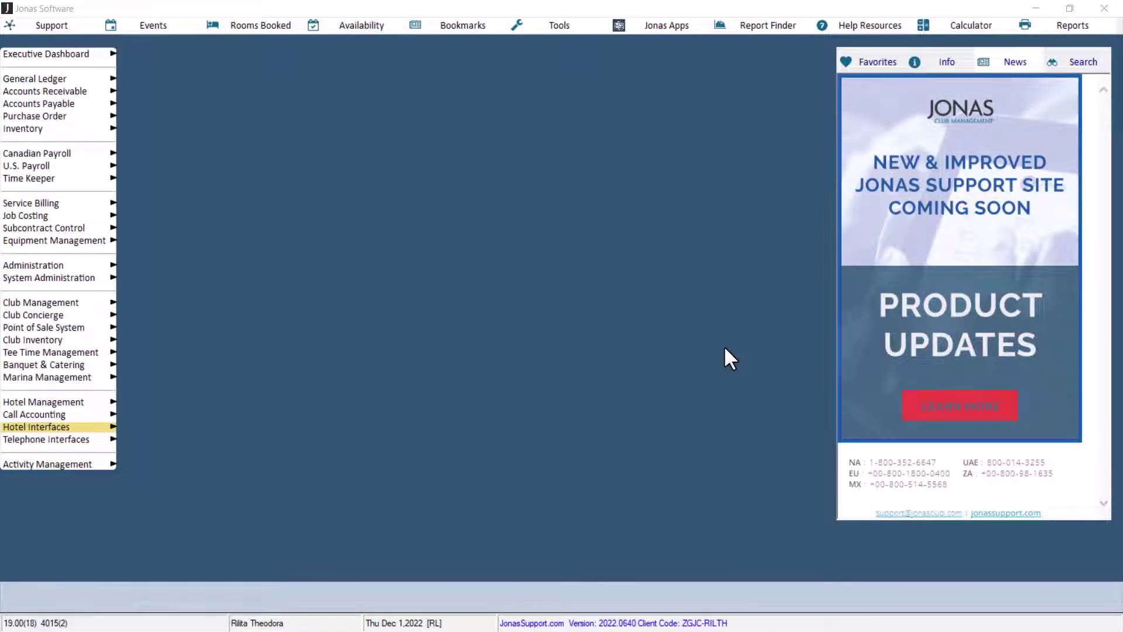
Show the F1 help guide for Chit Processing under Club Management > Processing.
key("F1")
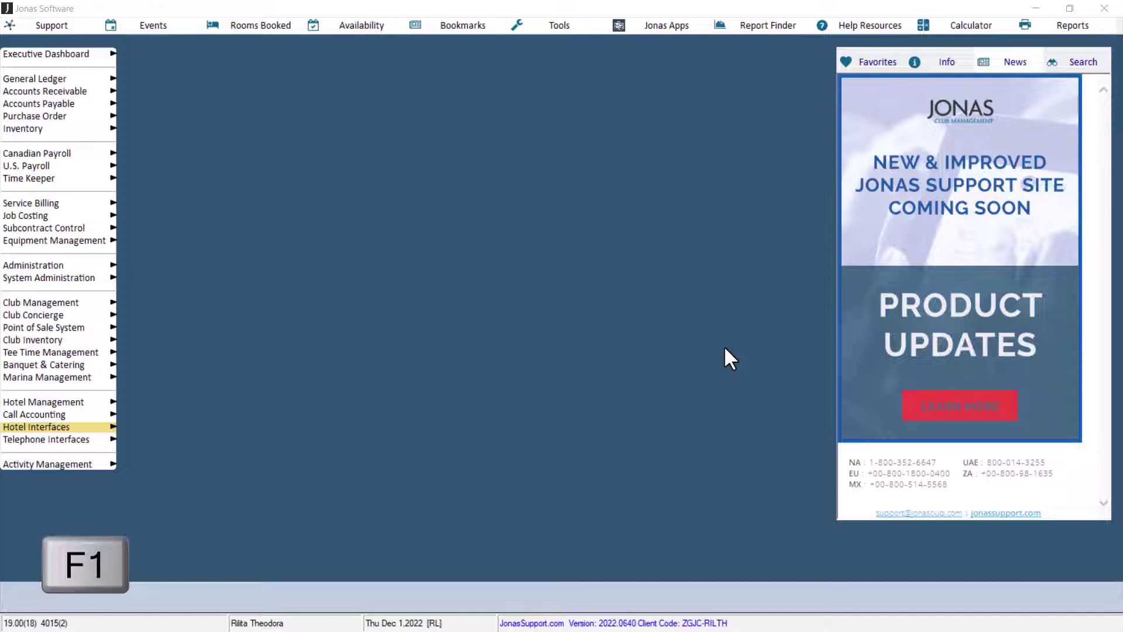
left_click(110, 302)
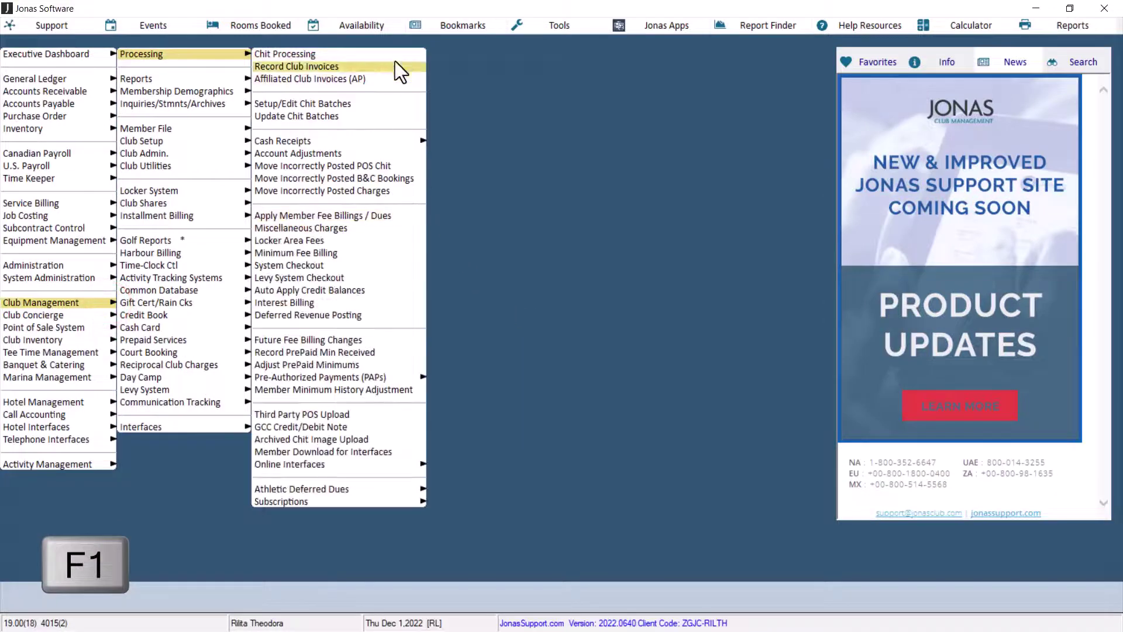
key("F1")
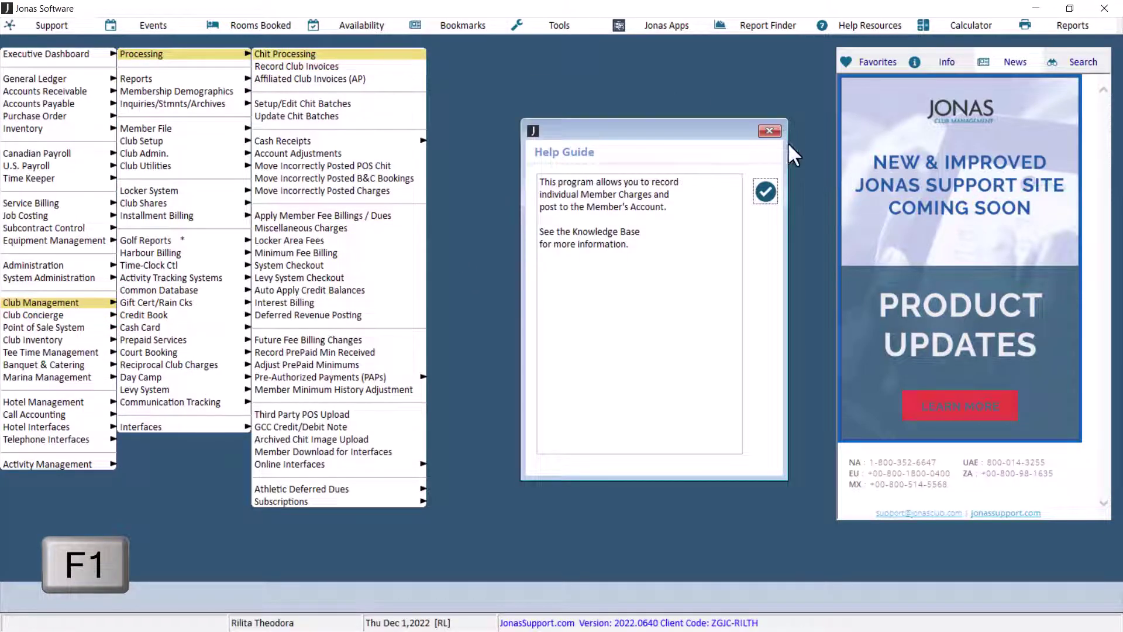
Open Setup/Edit Members and view its F1 online help and training video list.
left_click(764, 193)
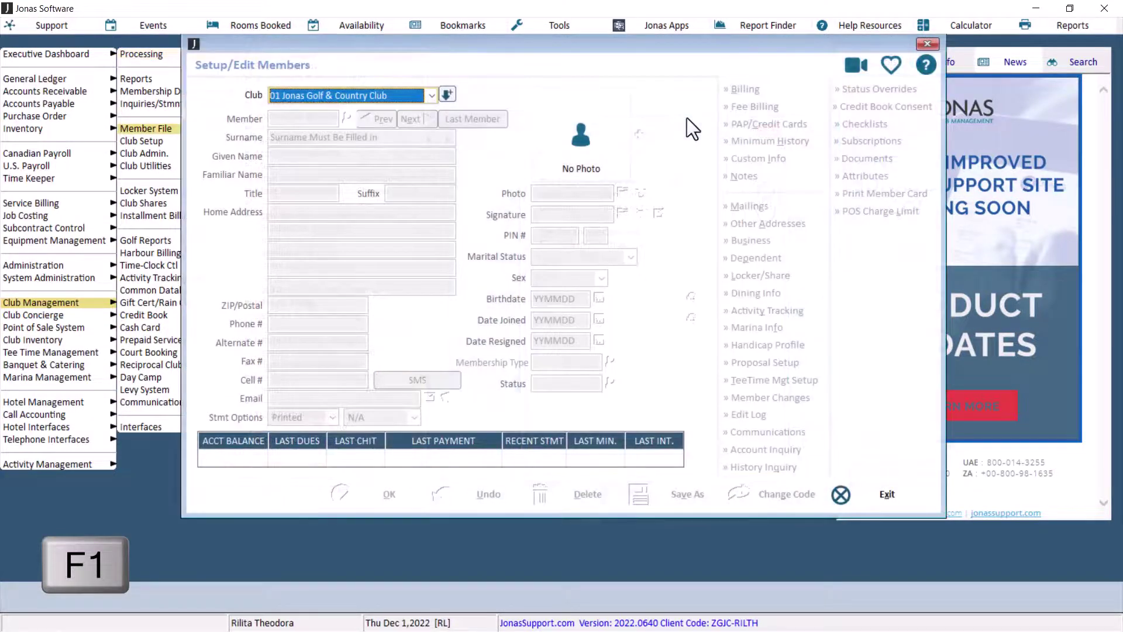
key("F1")
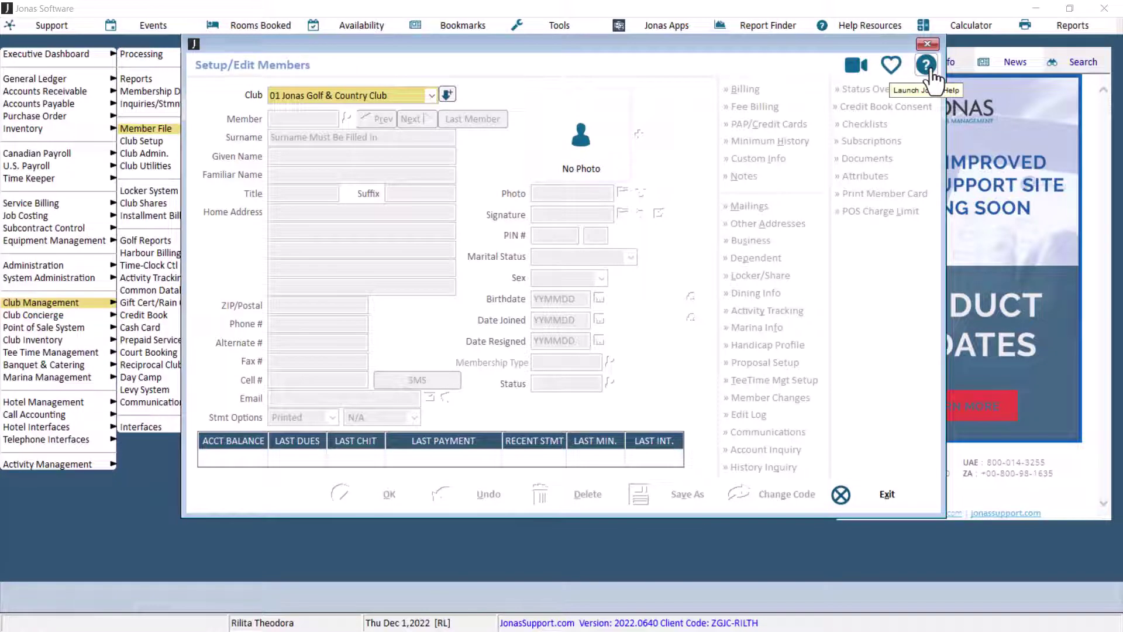
left_click(859, 66)
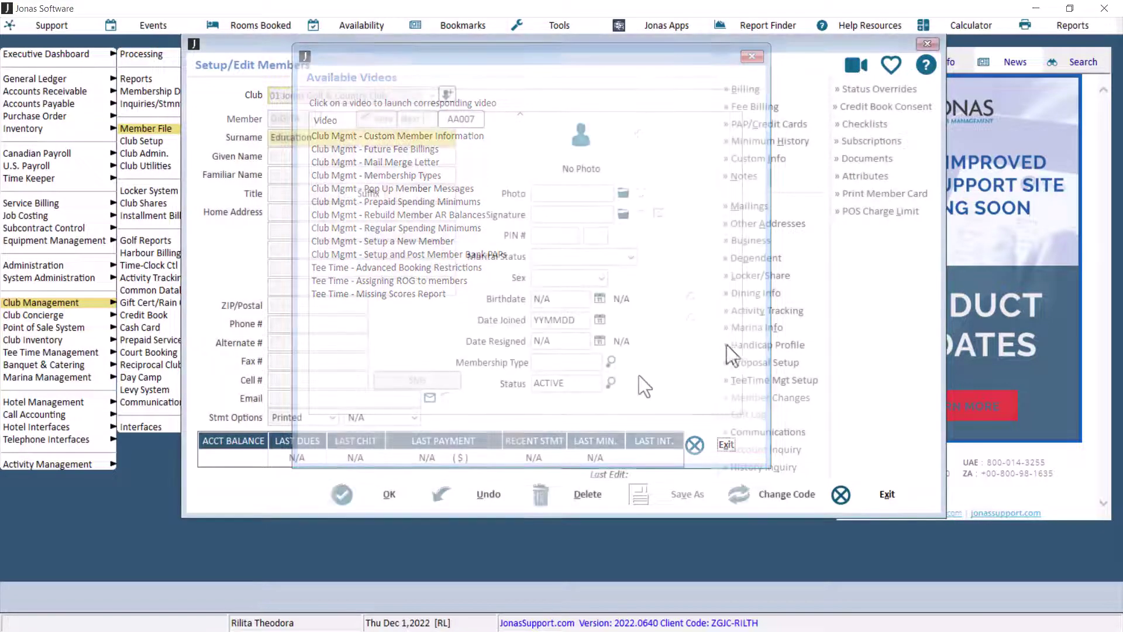
Close the video list and set Membership Type to SOCIAL via a word search for 'social'.
key("F2")
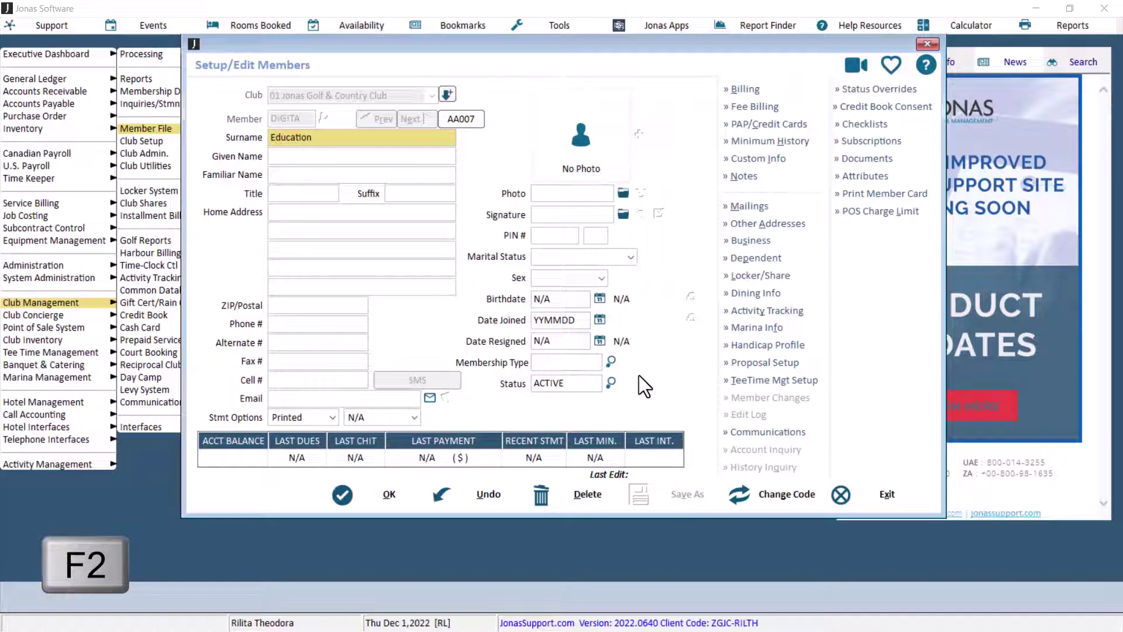
left_click(601, 362)
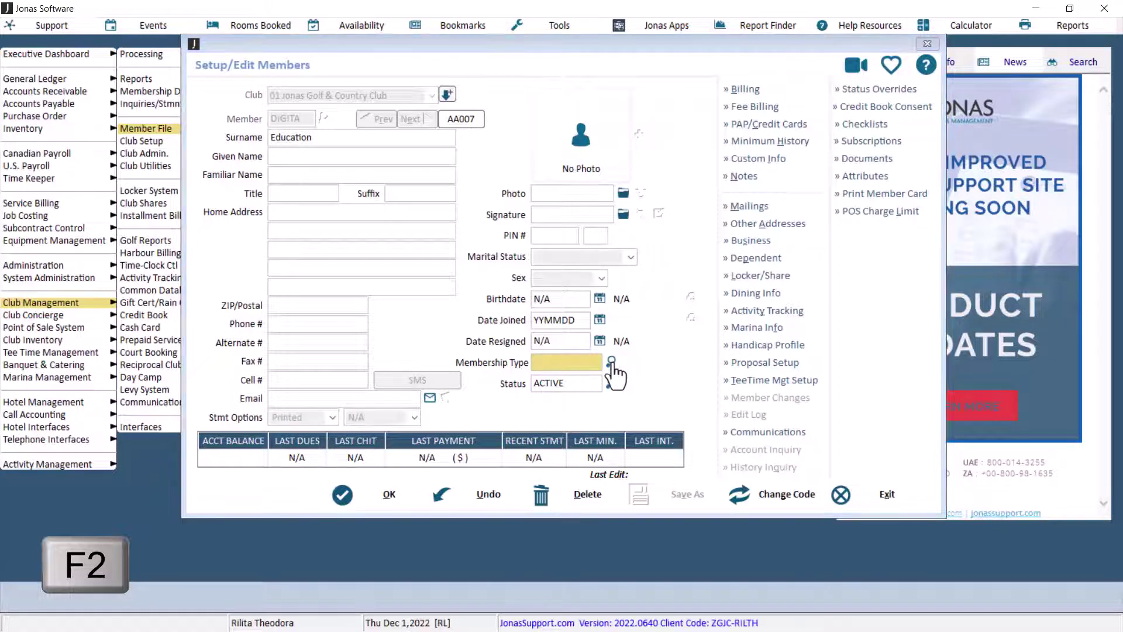
left_click(611, 363)
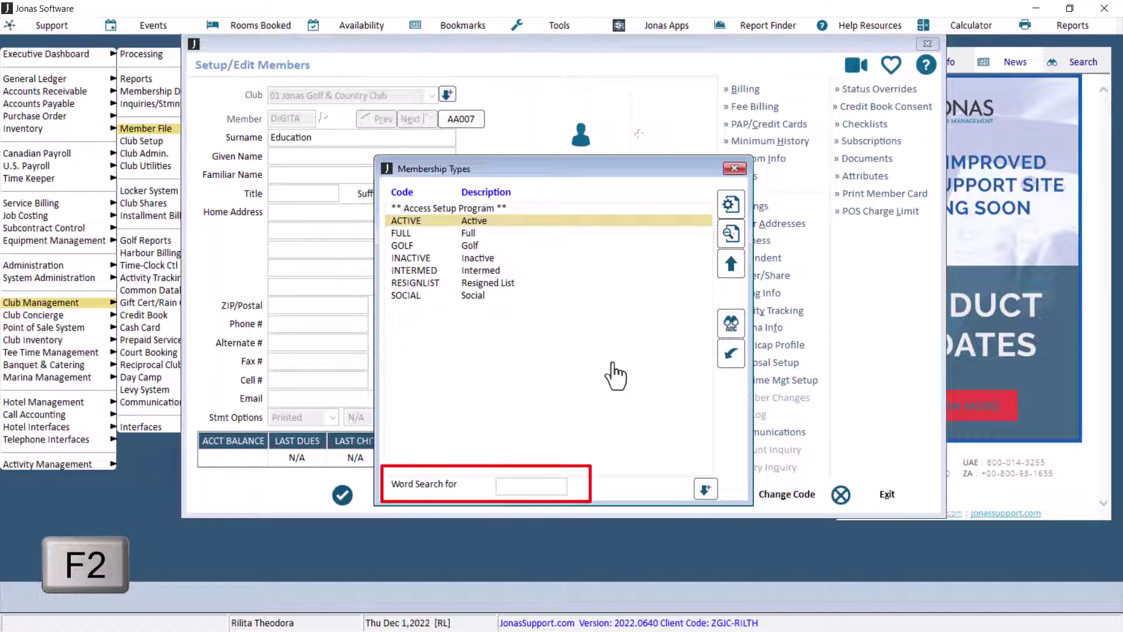
type("social")
key("Return")
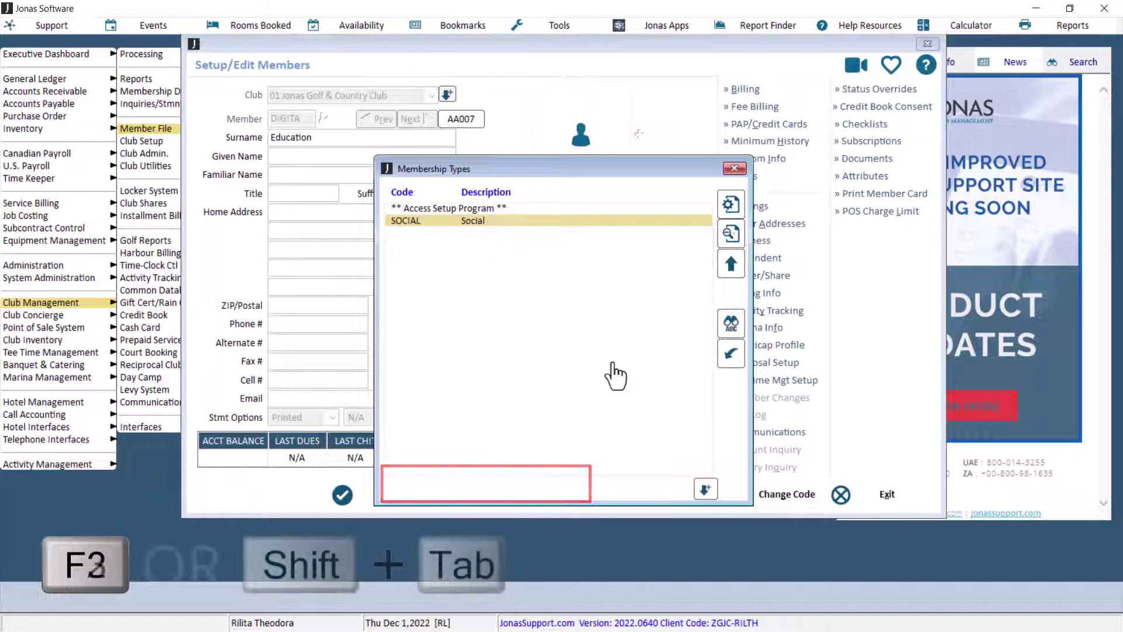
key("Return")
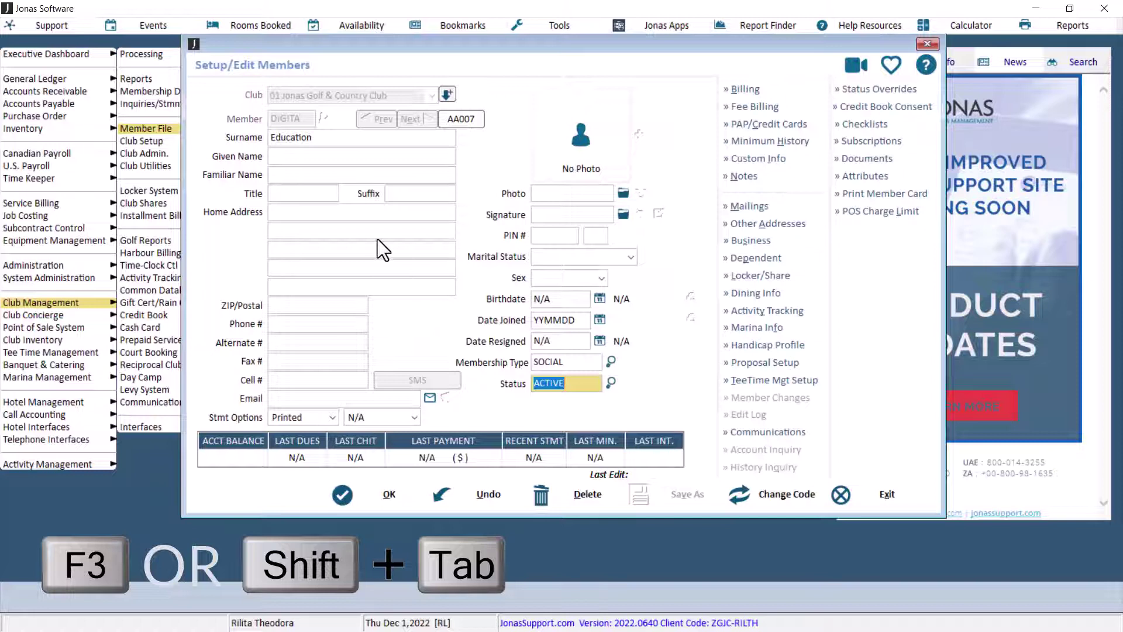
Move through the Surname, Given Name and Familiar Name fields and enter a given name.
left_click(323, 139)
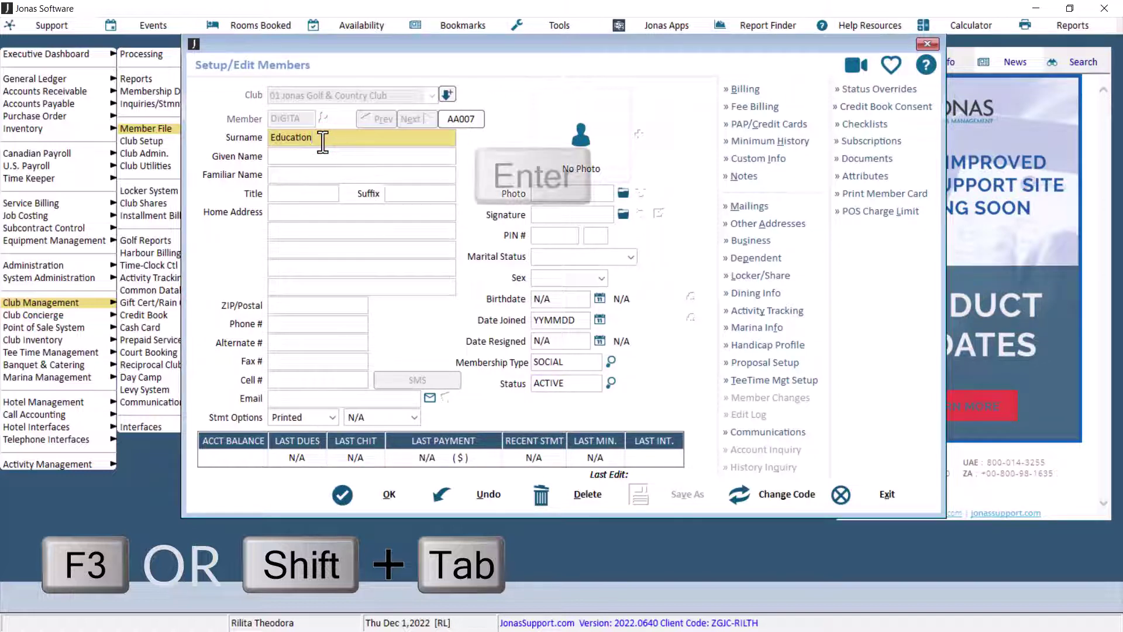
key("Return")
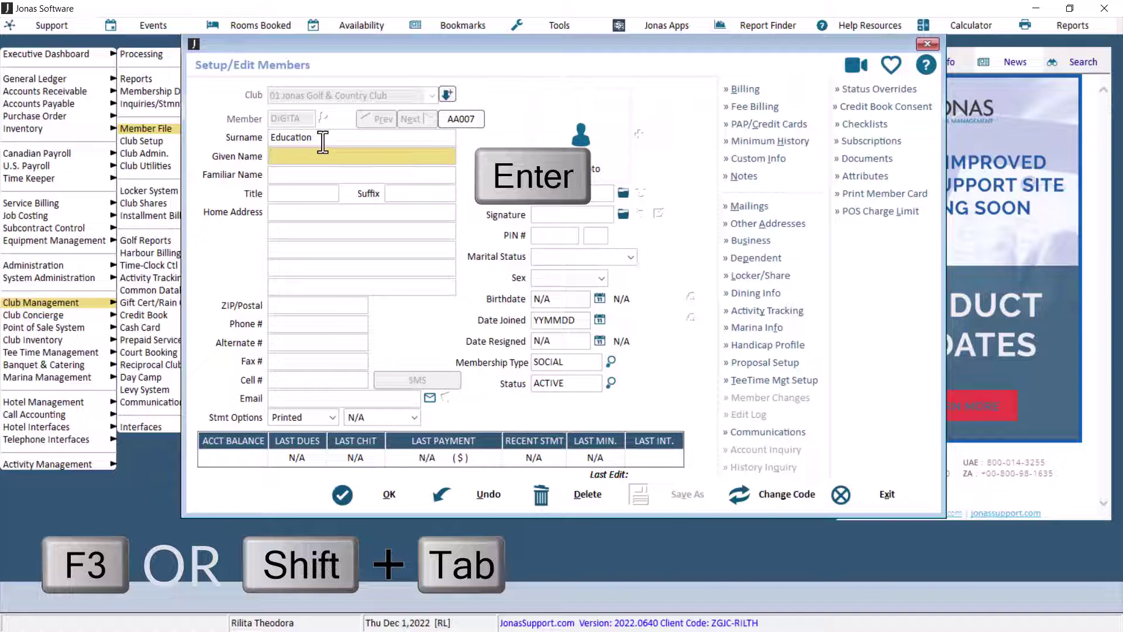
key("Return")
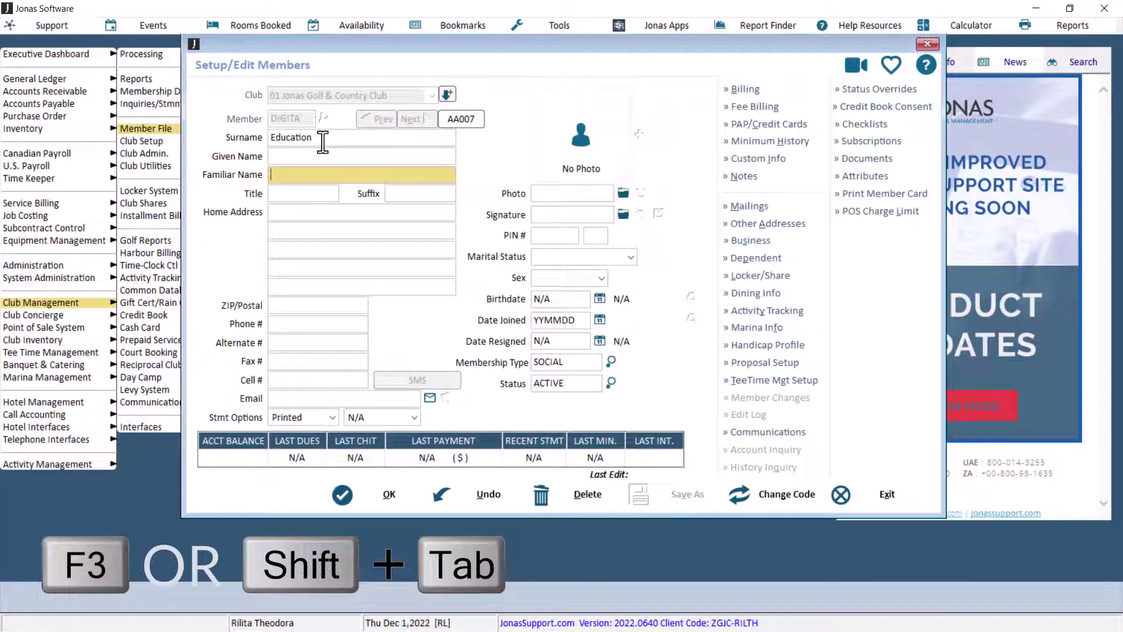
key("shift+Tab")
type("Digital")
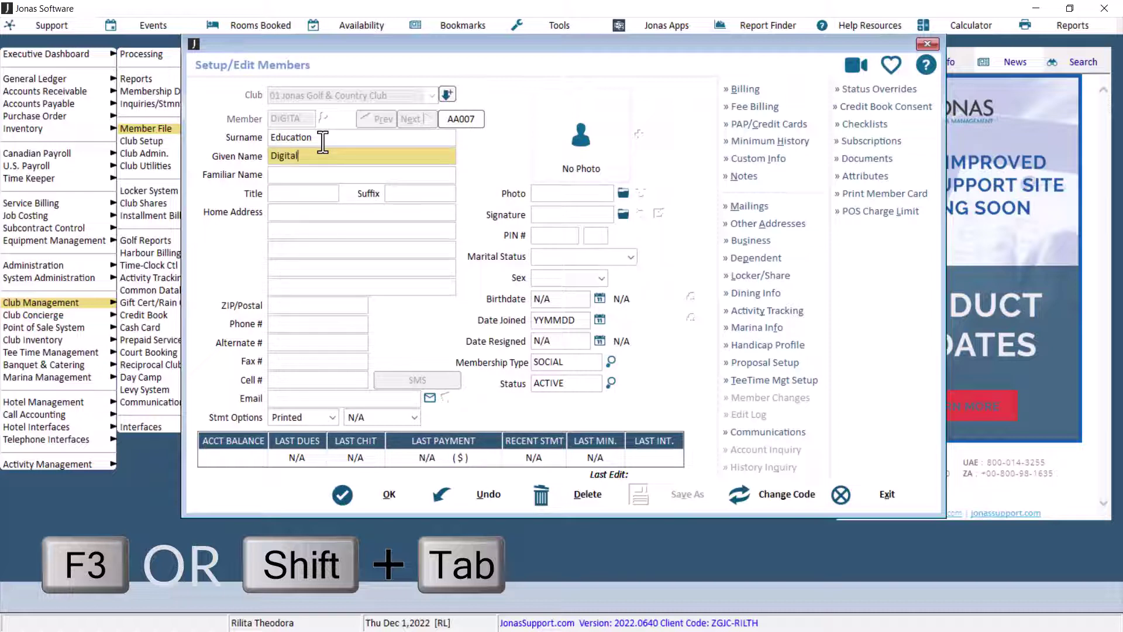
Leave the member record with F4 and decline saving the changes.
key("F4")
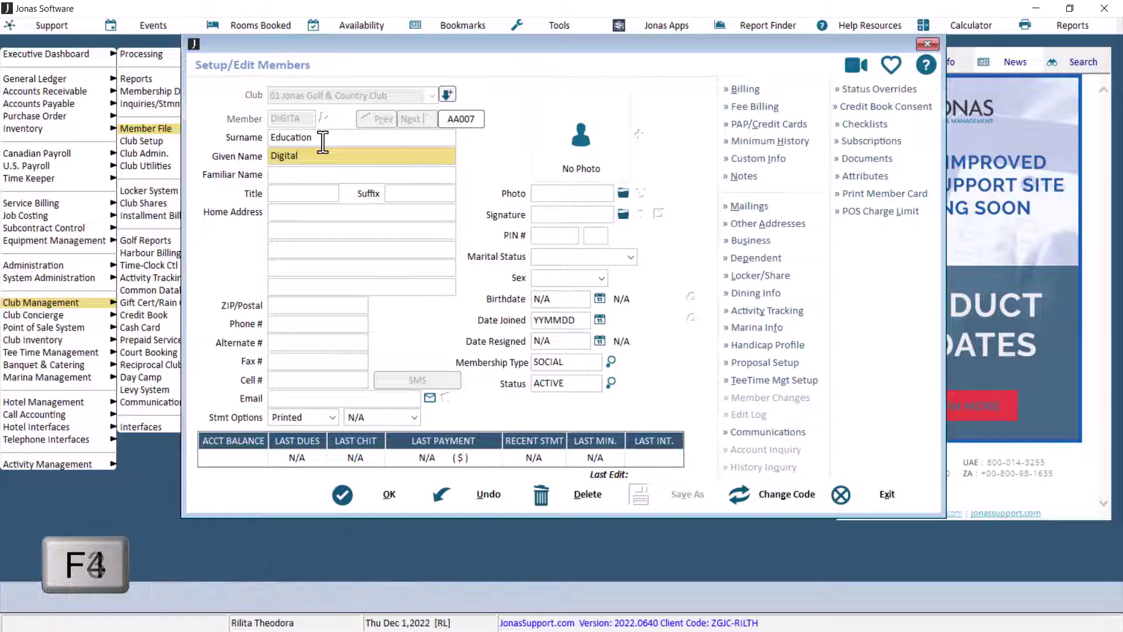
key("Tab")
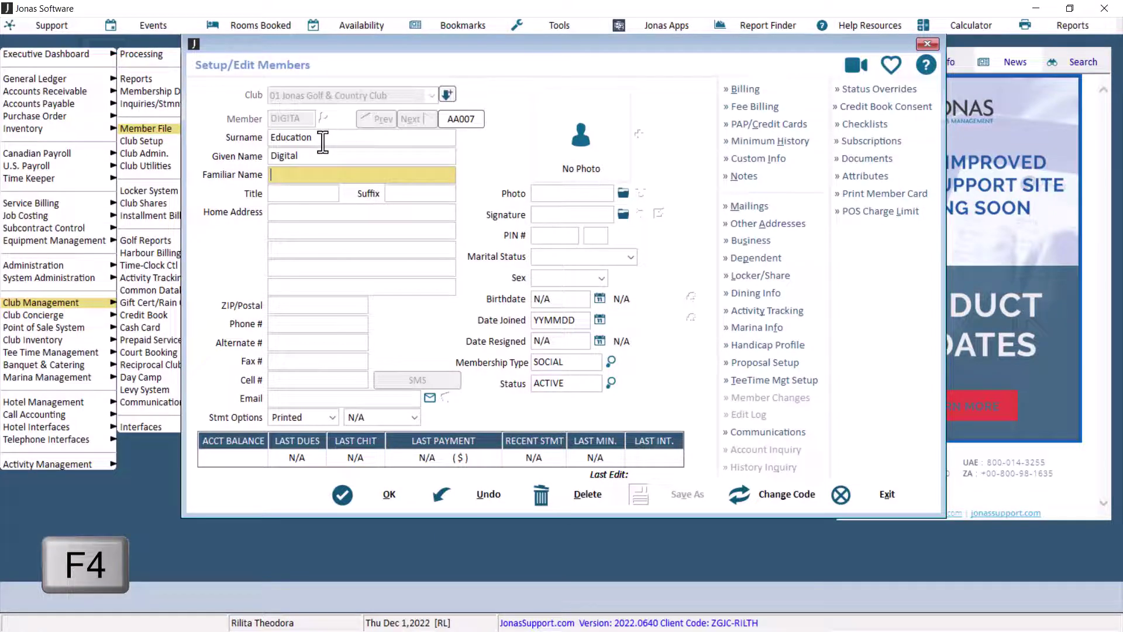
key("F4")
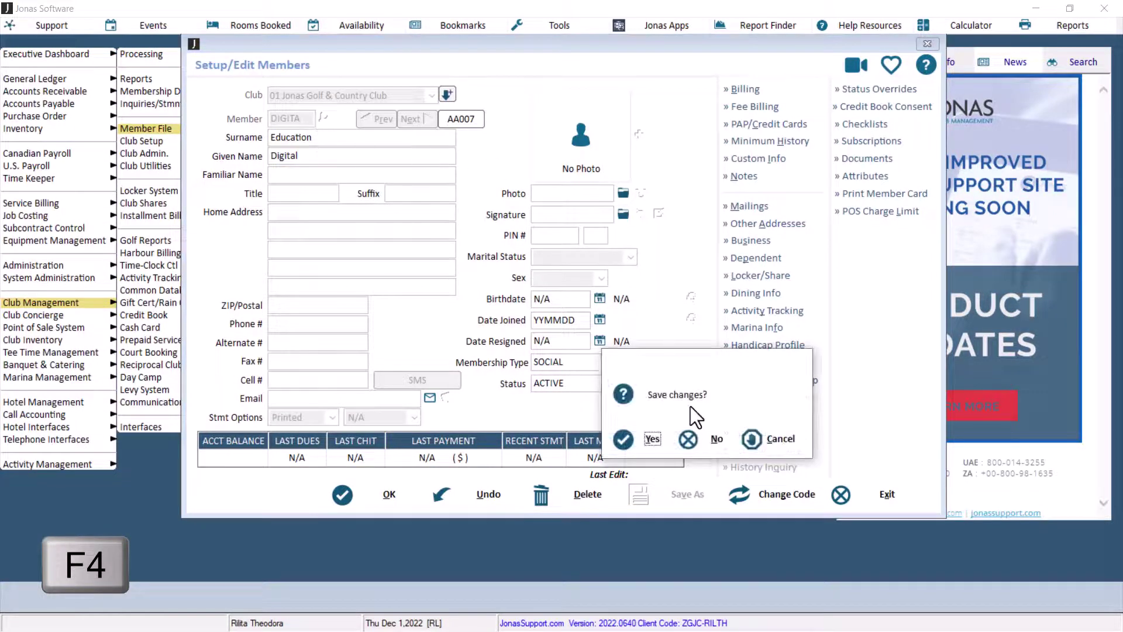
left_click(689, 438)
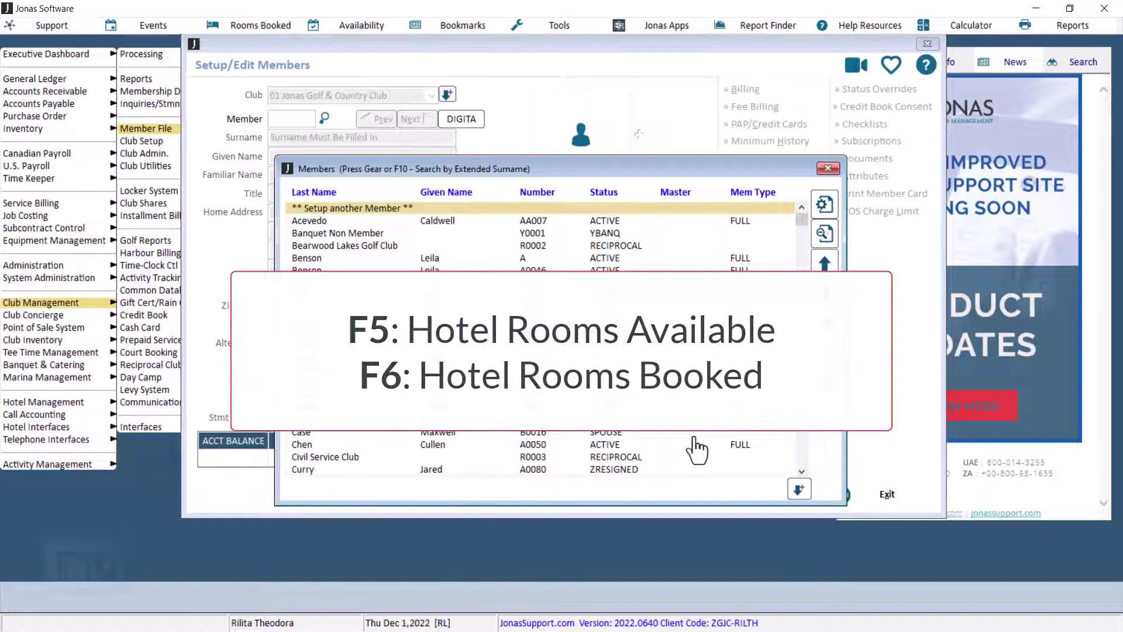
Cycle the Members list search order with F10, including by number, then close the list.
key("F10")
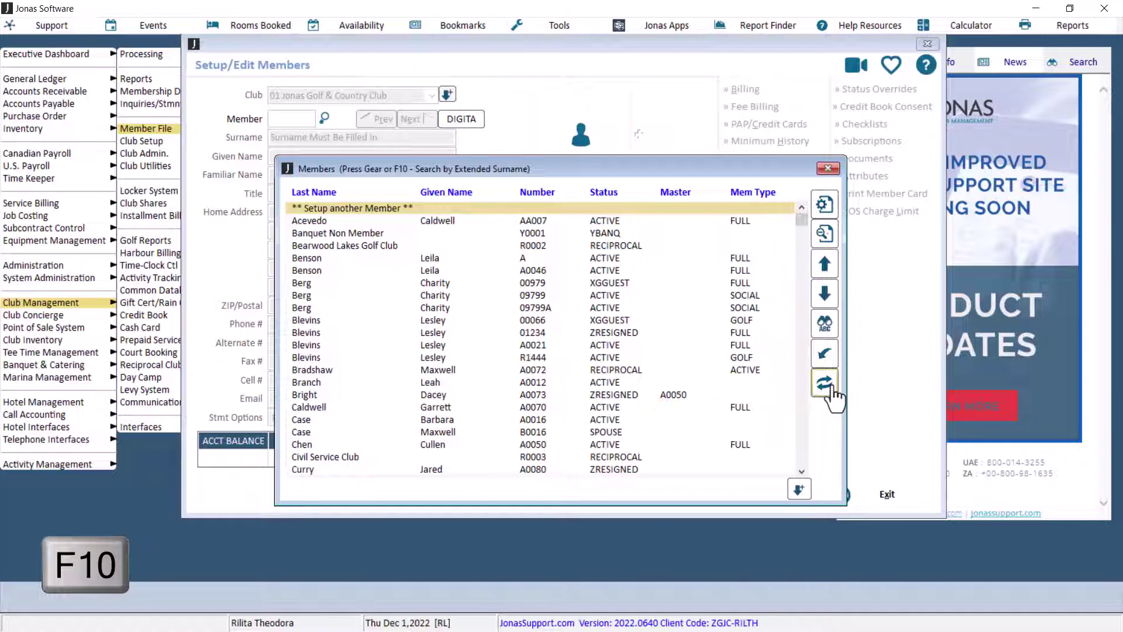
key("F10")
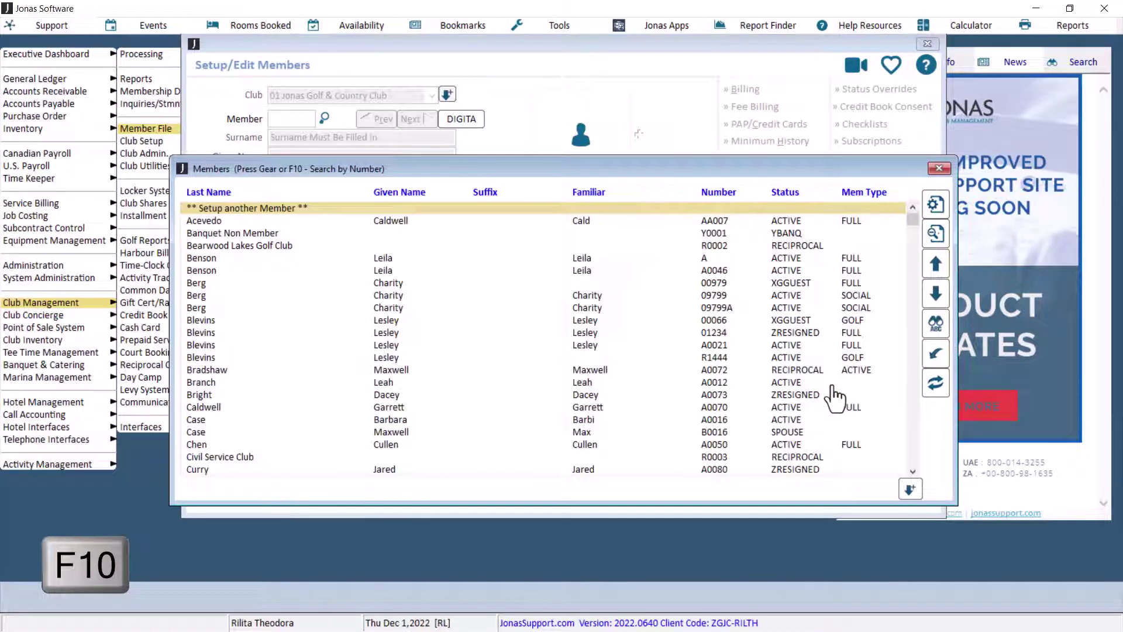
key("alt+F4")
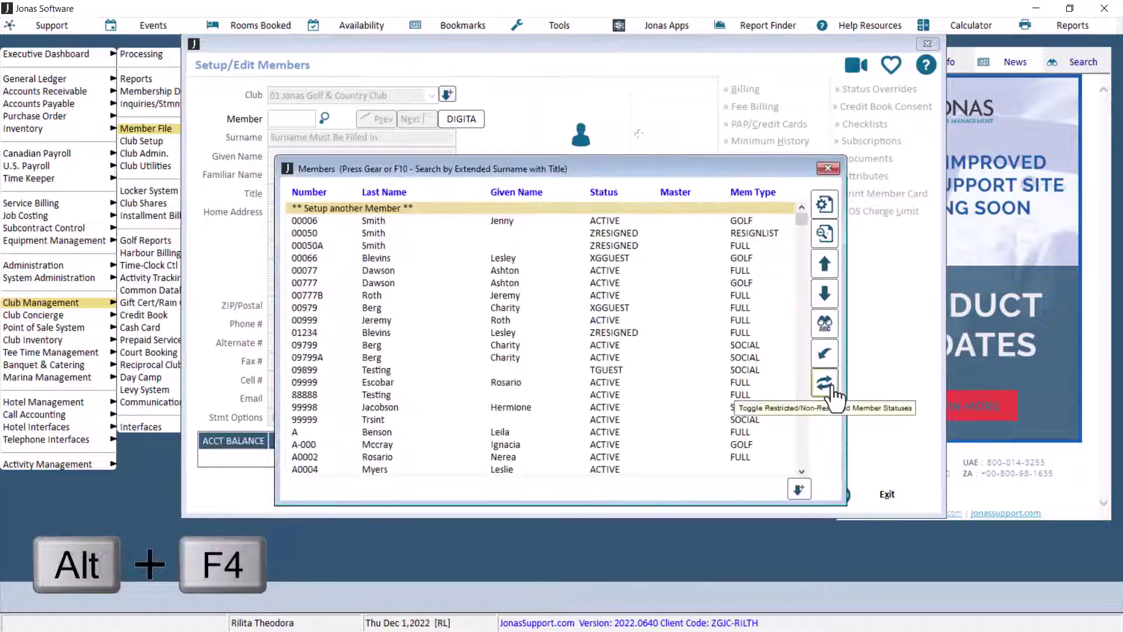
key("alt+F4")
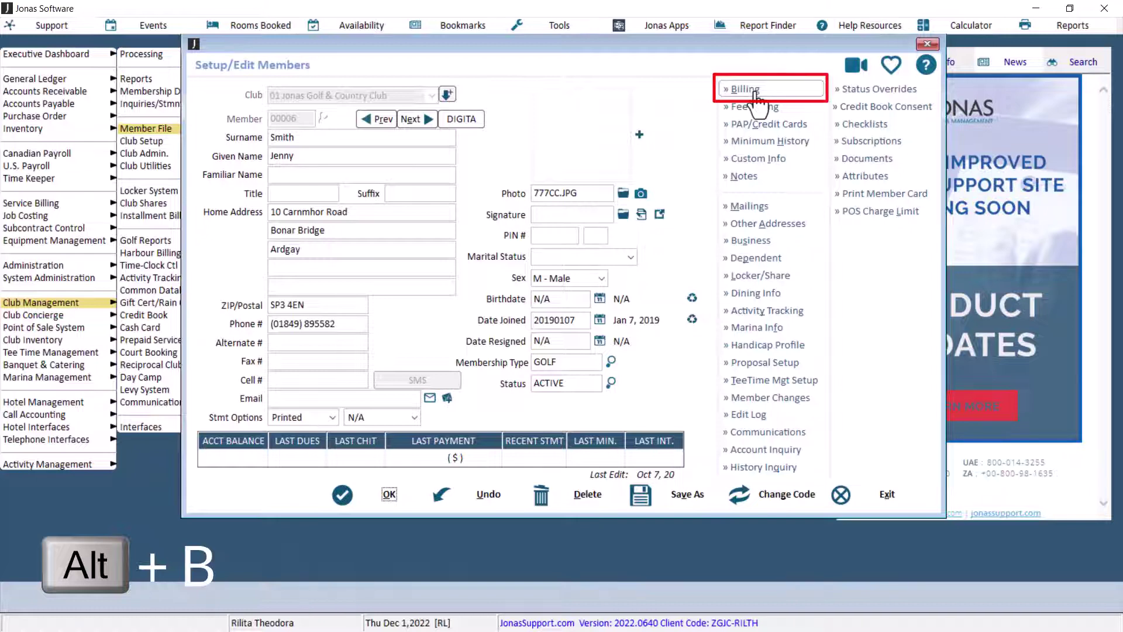
Open the member's Billing Information with Alt+B, then close it with OK.
key("alt+b")
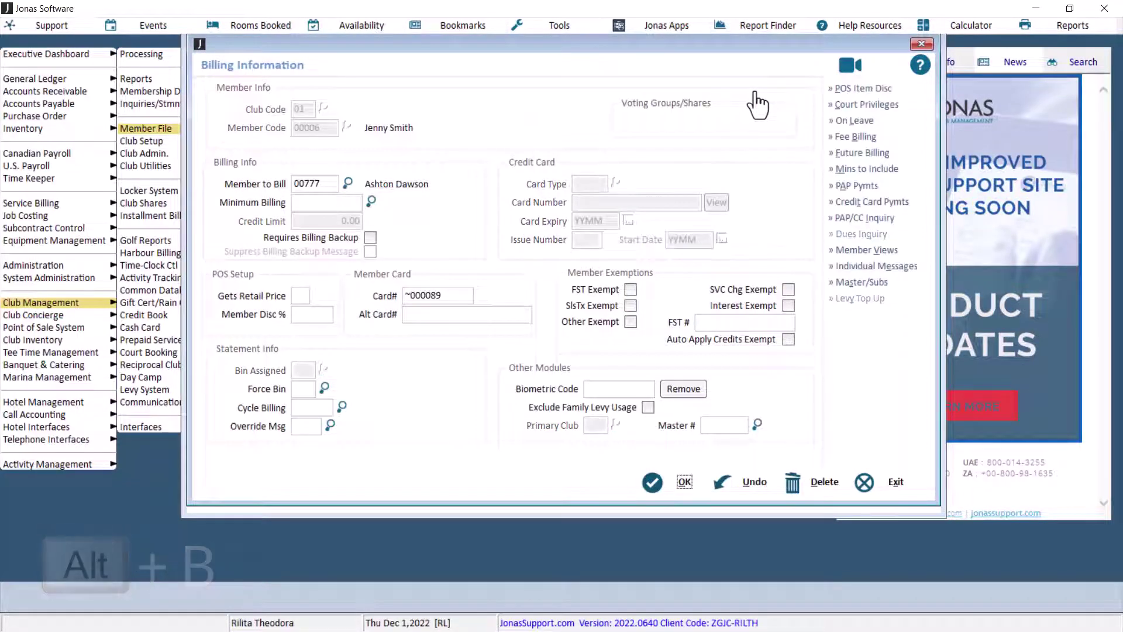
left_click(685, 482)
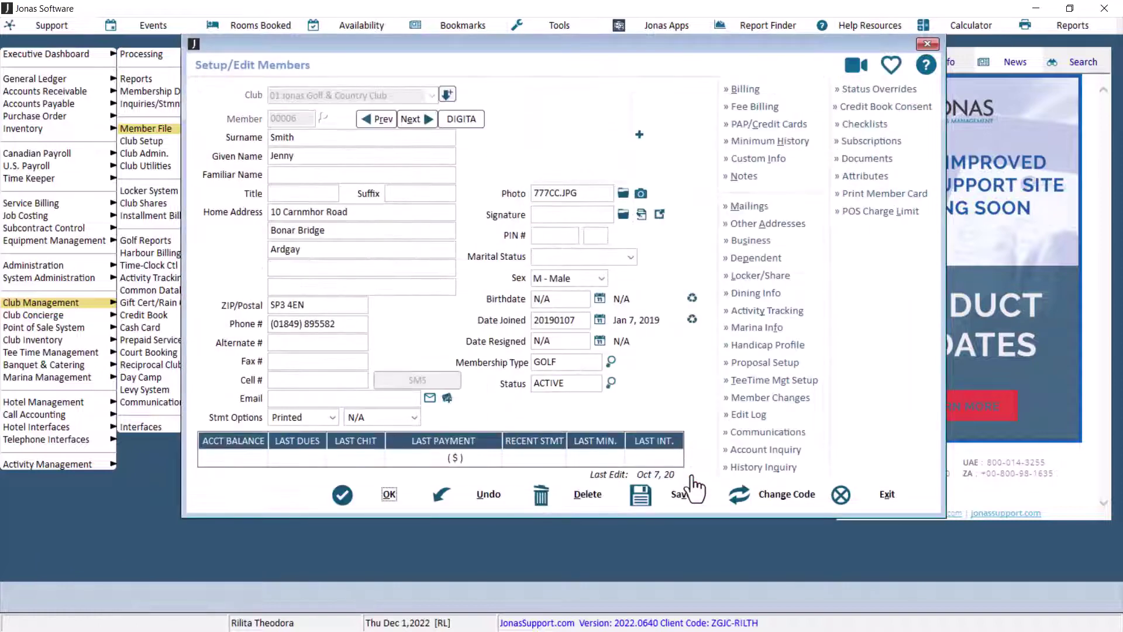